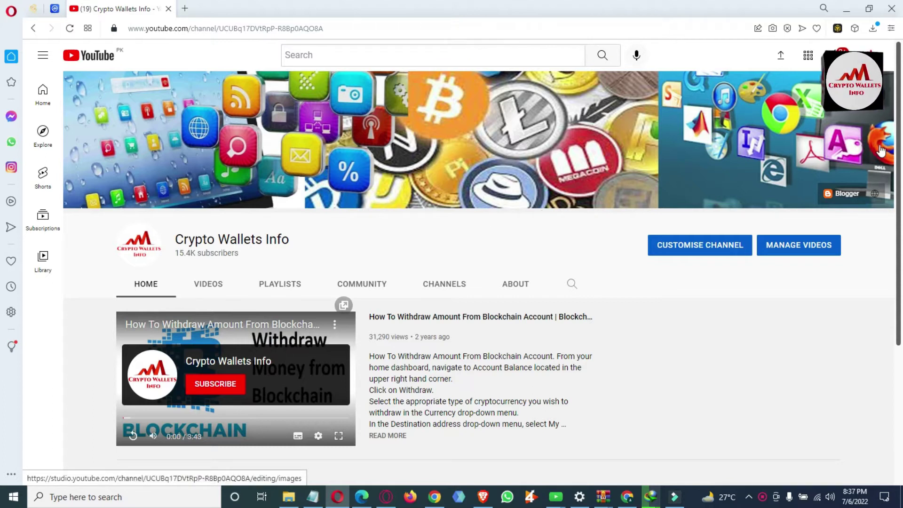
Unlock Binance Wallet with the wallet password to show Account 0's 0.00 BNB dashboard
scroll(2, 237, "down", 4)
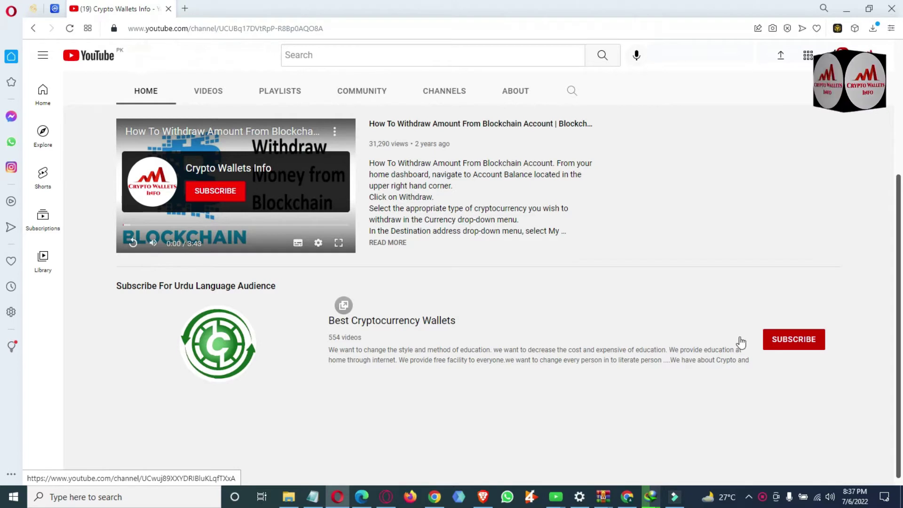
left_click_drag(898, 334, 900, 141)
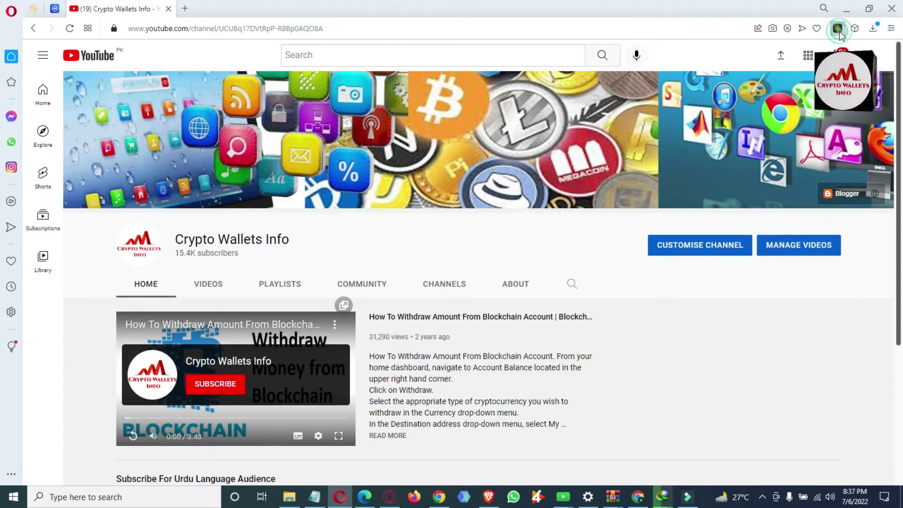
left_click(839, 30)
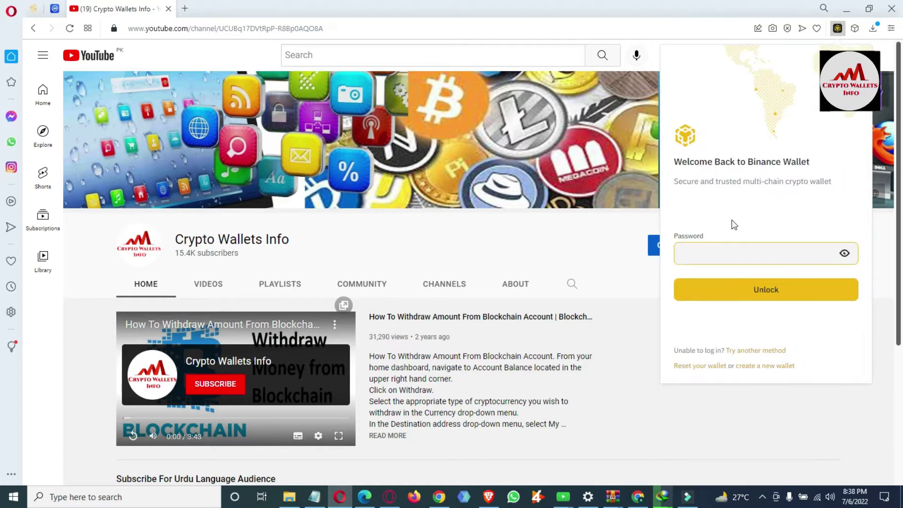
left_click(740, 260)
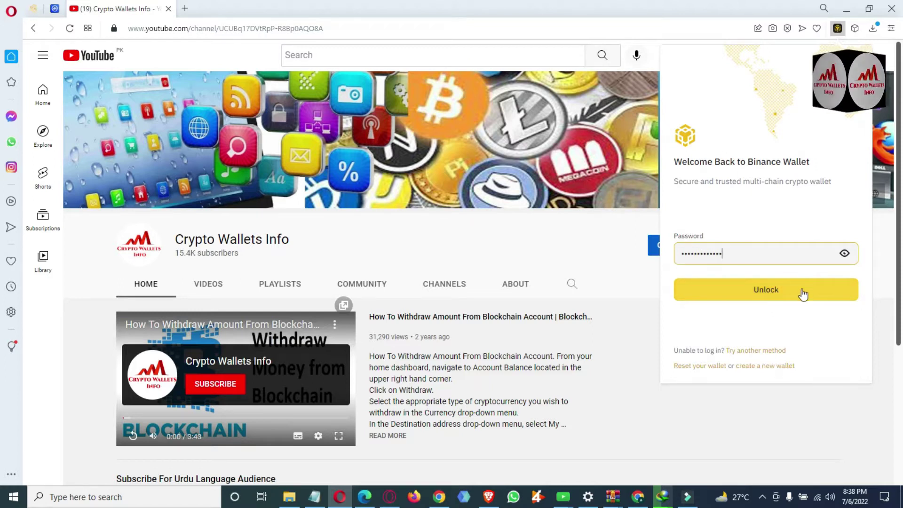
left_click(780, 299)
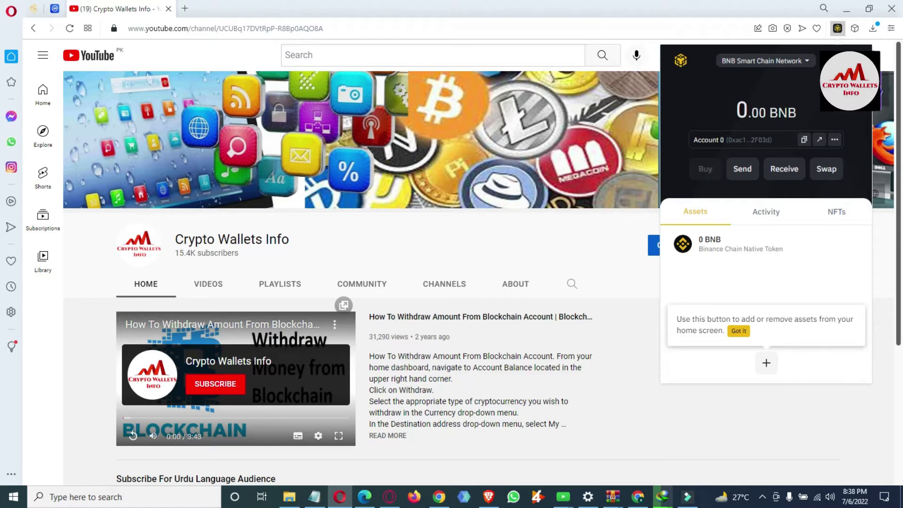
Open the account page listing Account 0 and start adding a new account
left_click(707, 140)
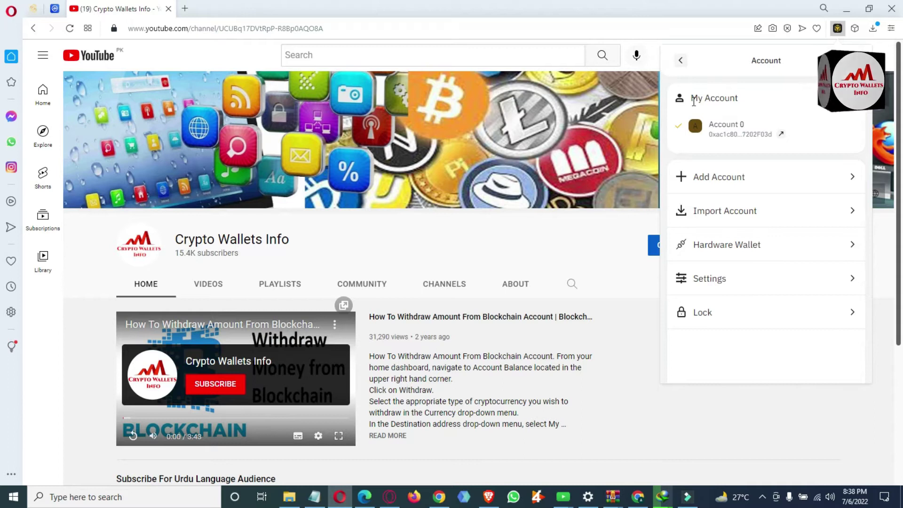
left_click_drag(738, 98, 699, 100)
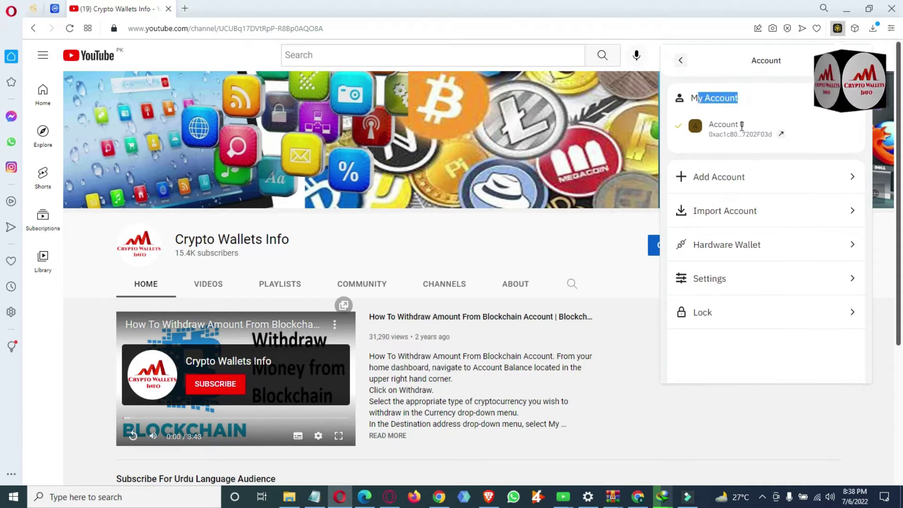
left_click_drag(747, 124, 708, 124)
left_click(709, 140)
left_click(798, 136)
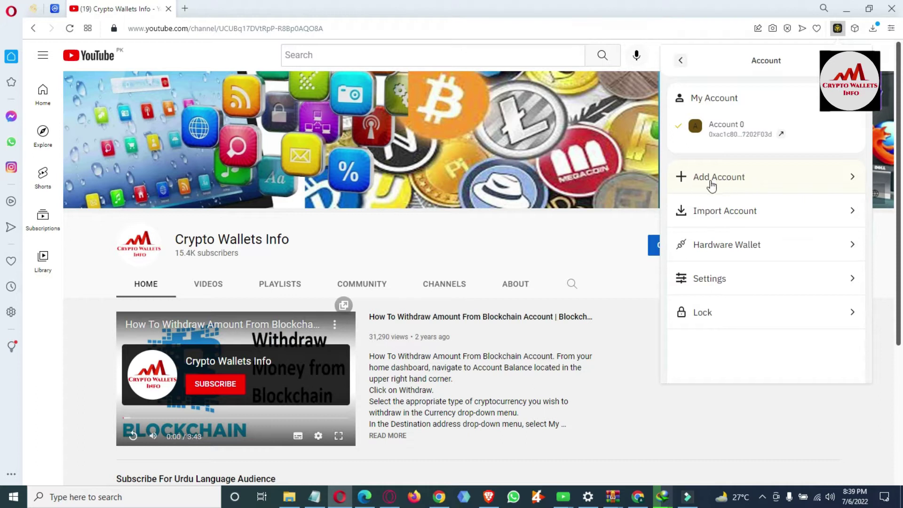
left_click(724, 178)
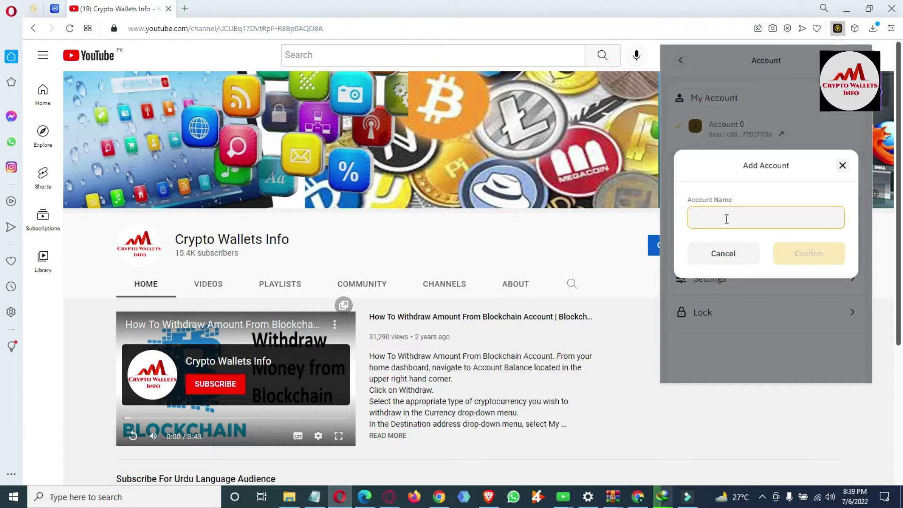
Create the accounts Account NO 2 and Account no 3
type("Account NO 2")
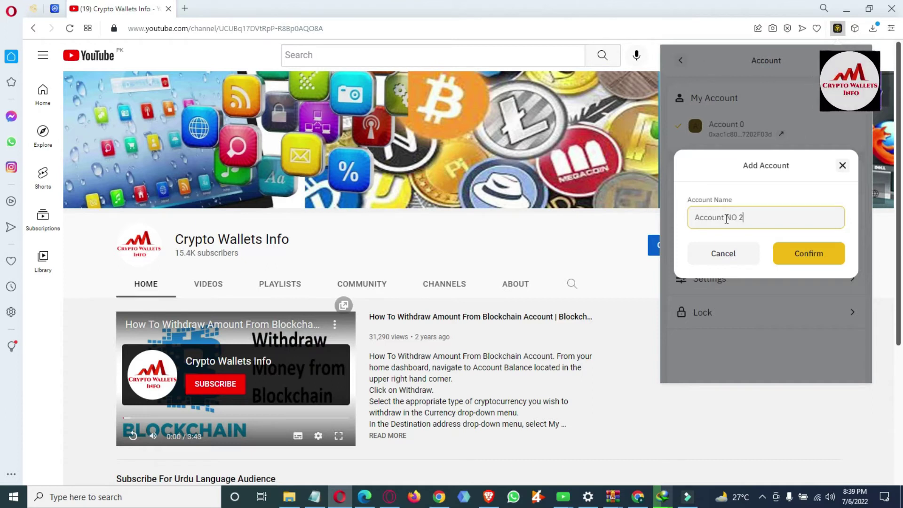
left_click(822, 254)
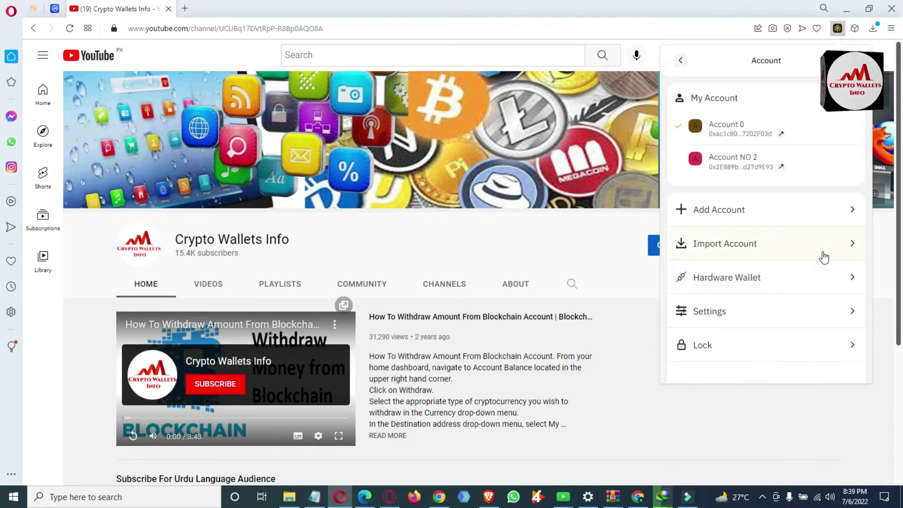
left_click(738, 207)
left_click(718, 226)
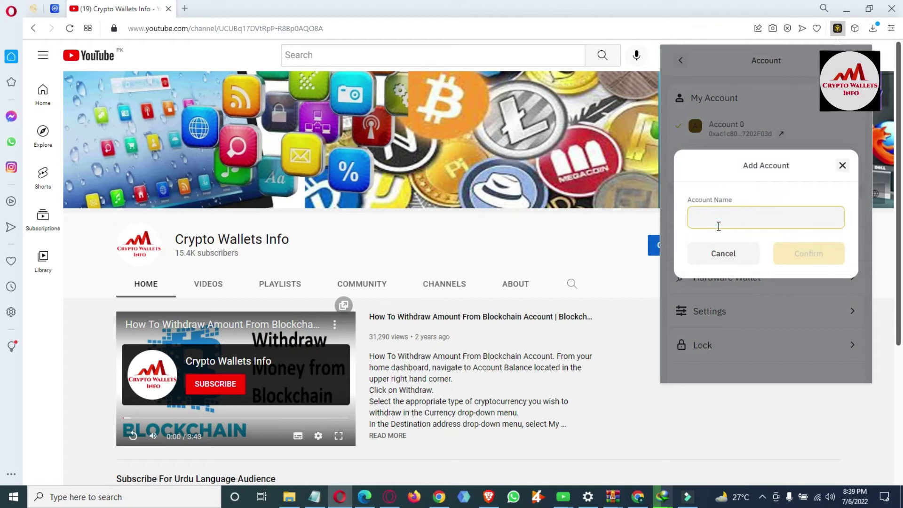
type("A")
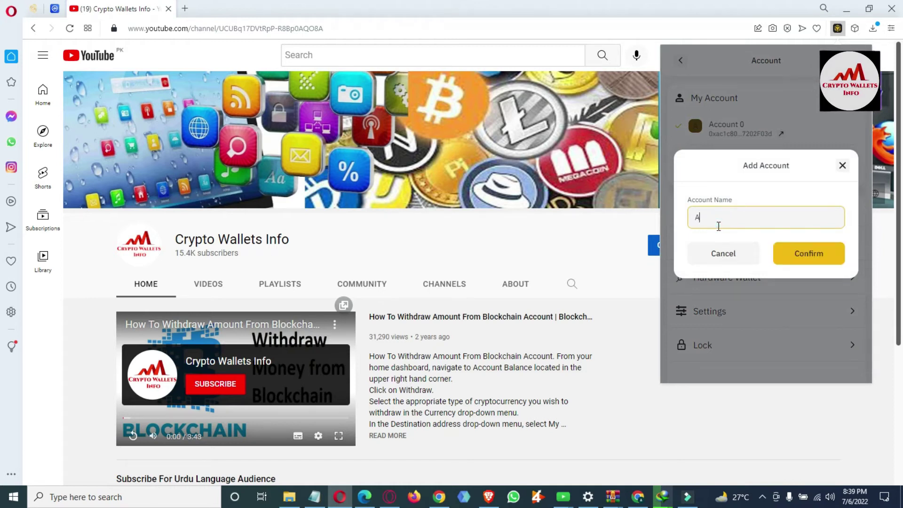
type("ccount no 3")
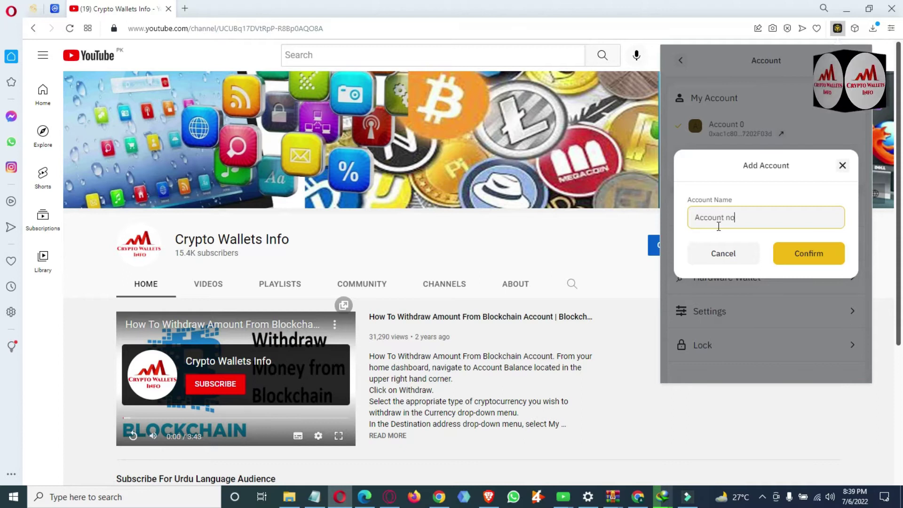
left_click(809, 249)
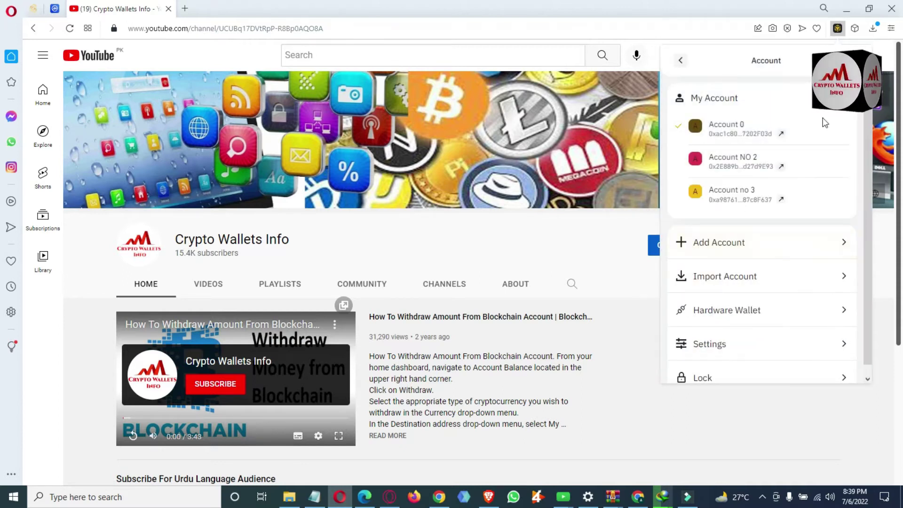
Add a third account named Account no 4, fixing typos in the name
left_click(730, 248)
type("A")
key("BackSpace")
type("Al")
key("BackSpace")
type("c")
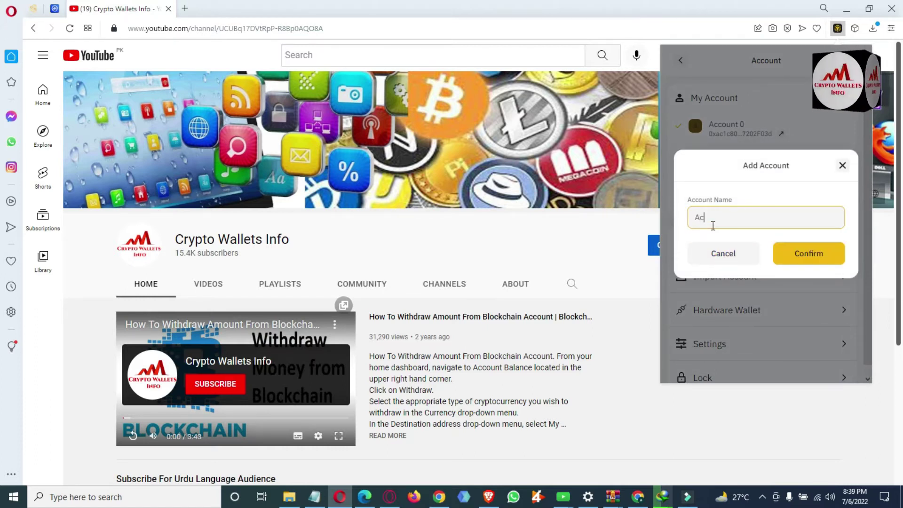
type("count  o 4")
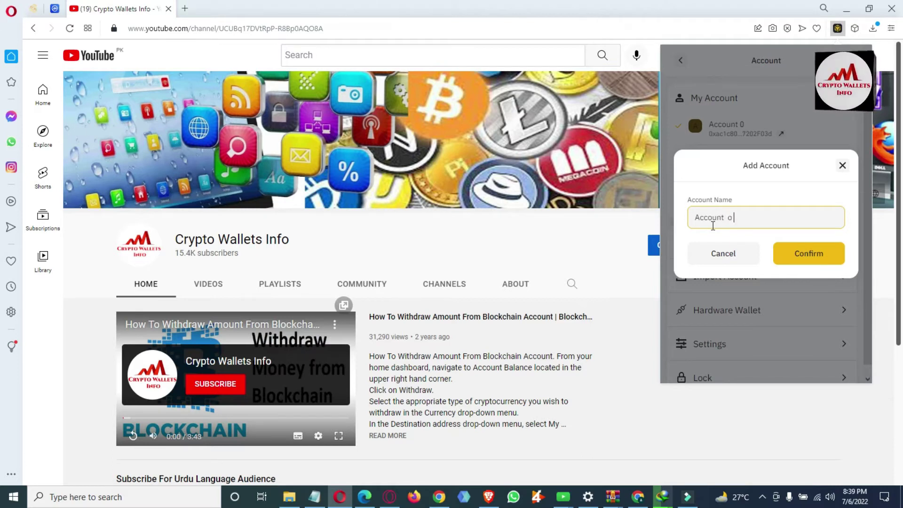
key("BackSpace")
key("BackSpace")
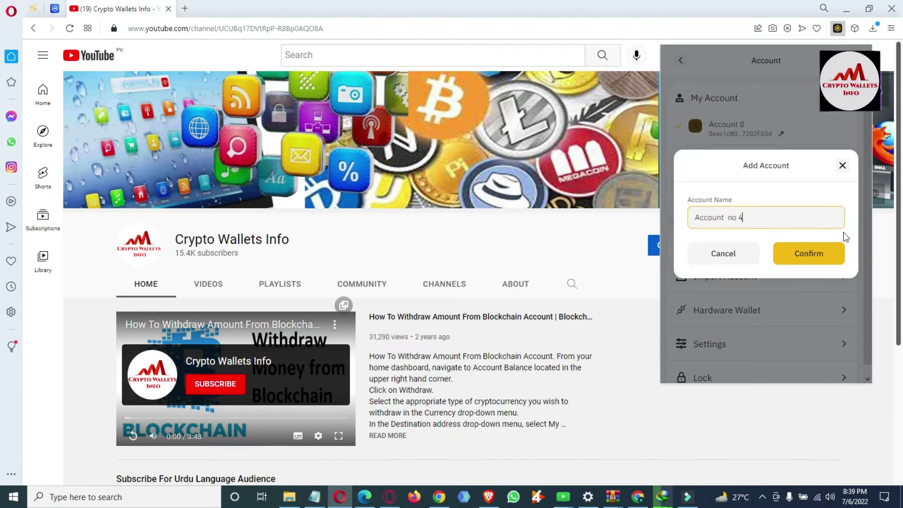
left_click(813, 253)
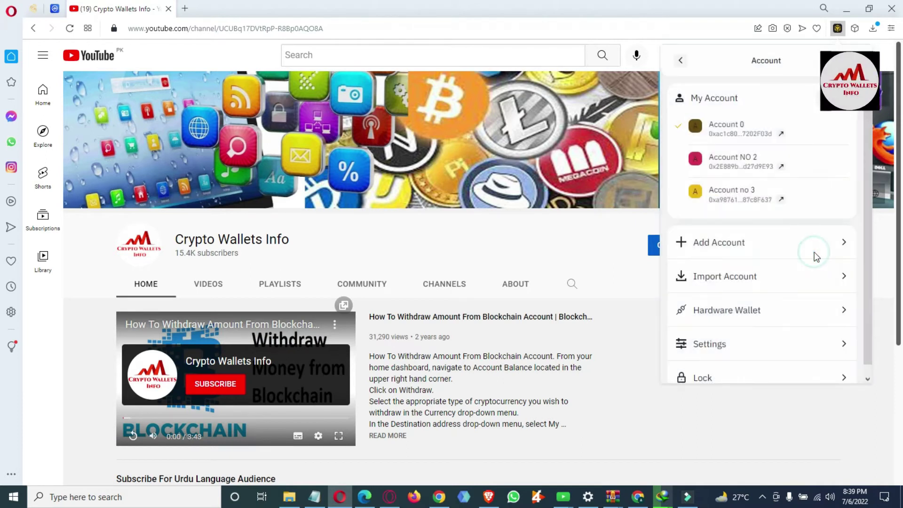
left_click_drag(846, 155, 843, 122)
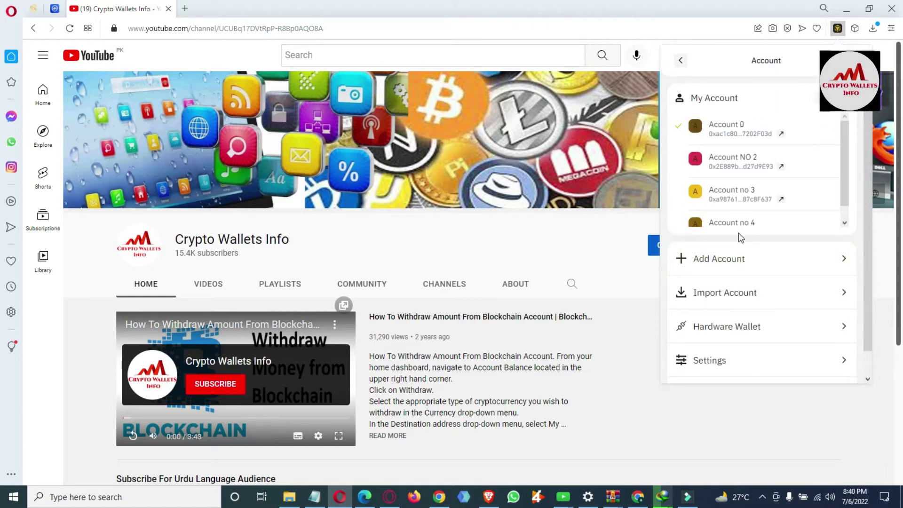
Add a fourth account named Account 5
left_click(705, 261)
left_click(720, 198)
left_click(708, 226)
type("Acc")
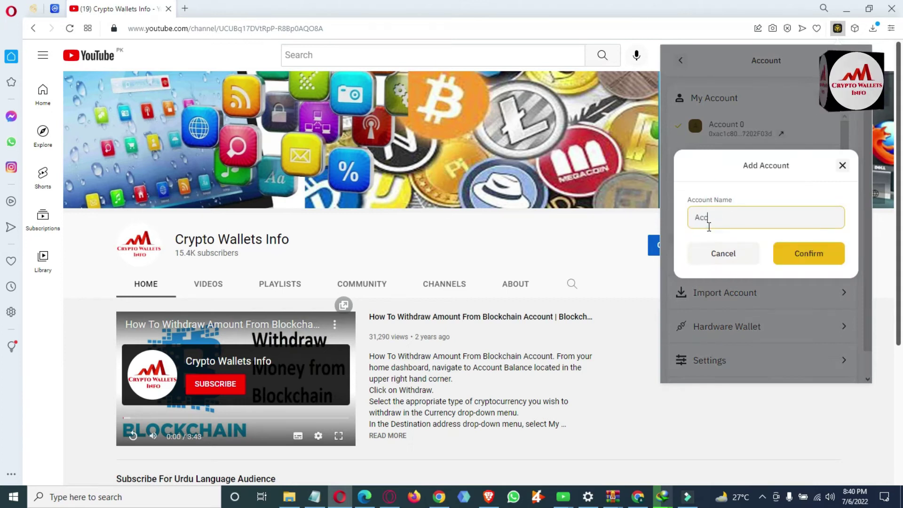
type("ount 0")
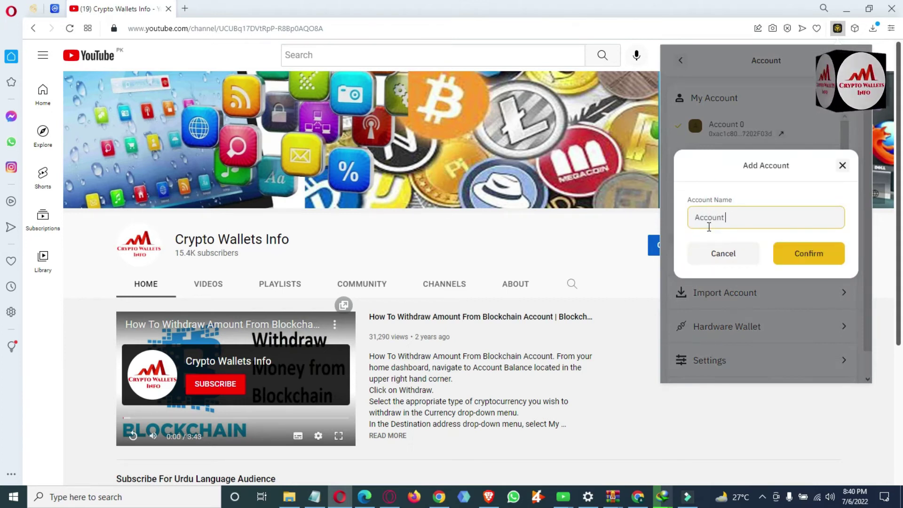
key("BackSpace")
key("BackSpace")
type("5")
left_click(818, 254)
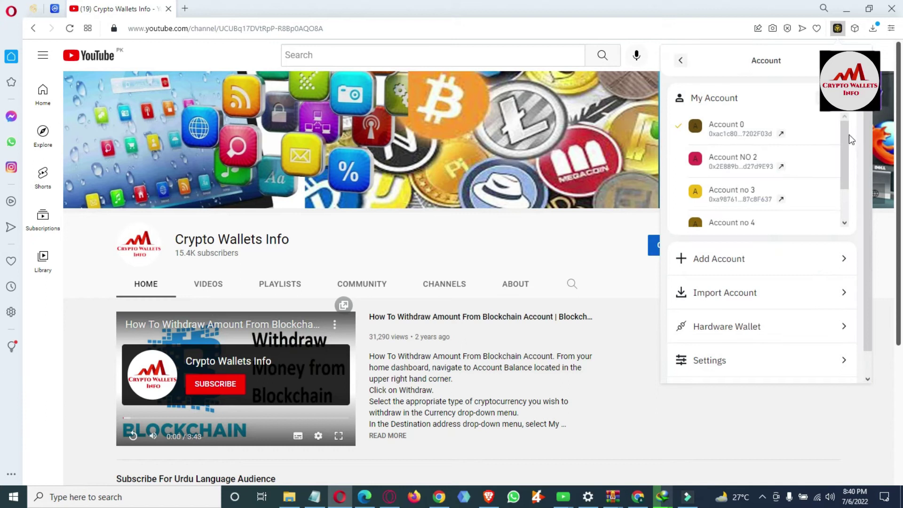
mouse_move(846, 143)
left_mouse_down()
mouse_move(844, 175)
mouse_move(849, 135)
left_mouse_up()
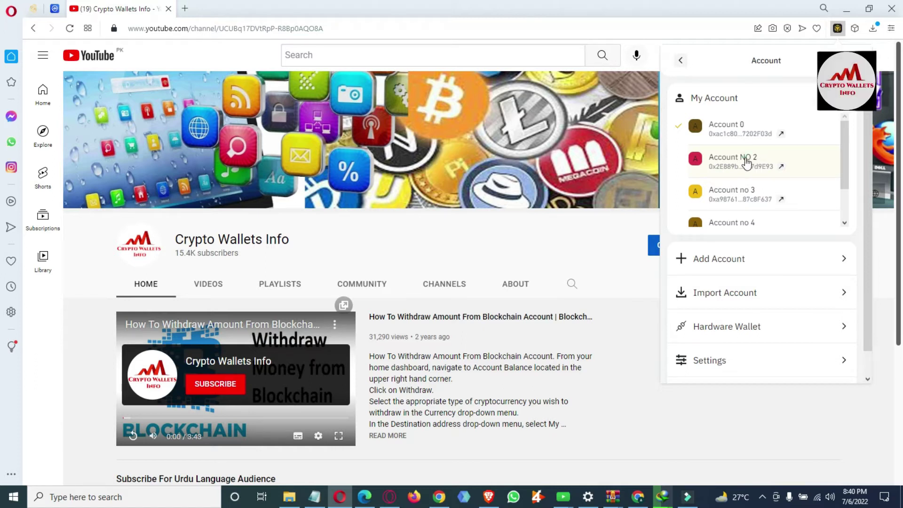
Switch to Account NO 2 and open its Export Private Key password prompt
left_click(746, 163)
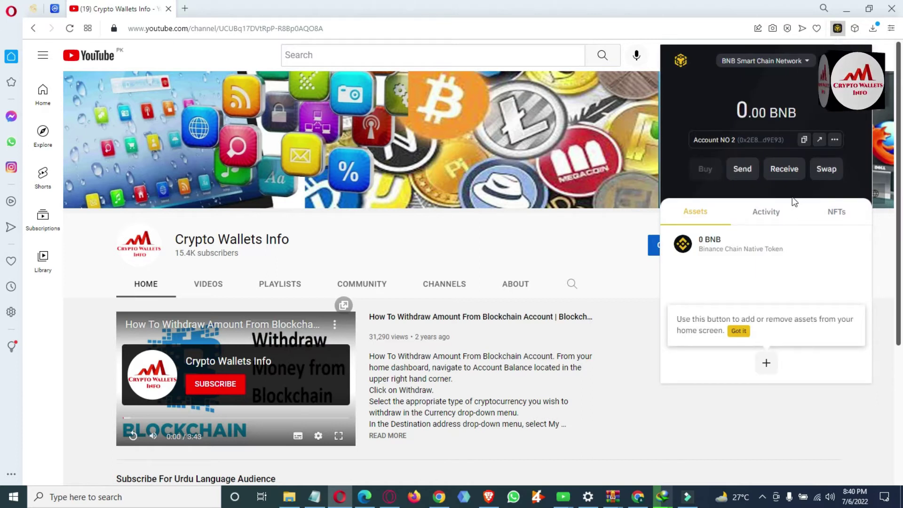
left_click(835, 140)
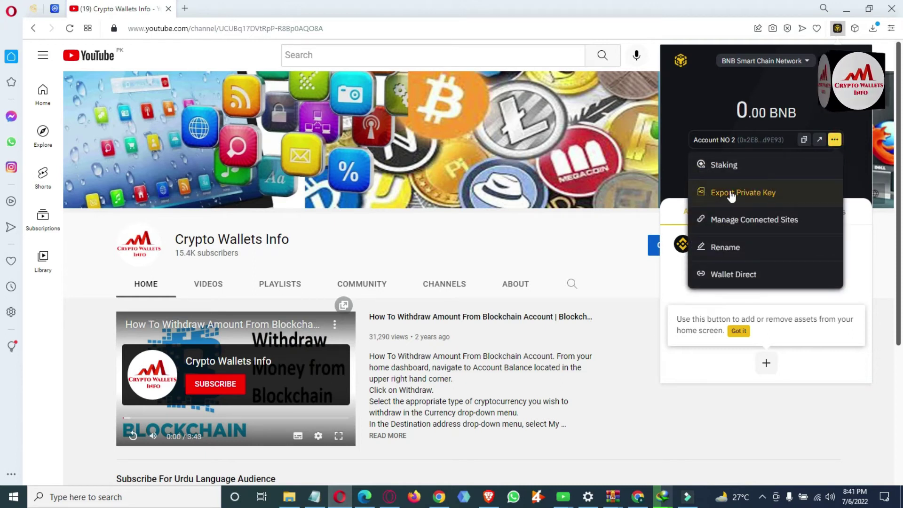
left_click(753, 196)
left_click(739, 164)
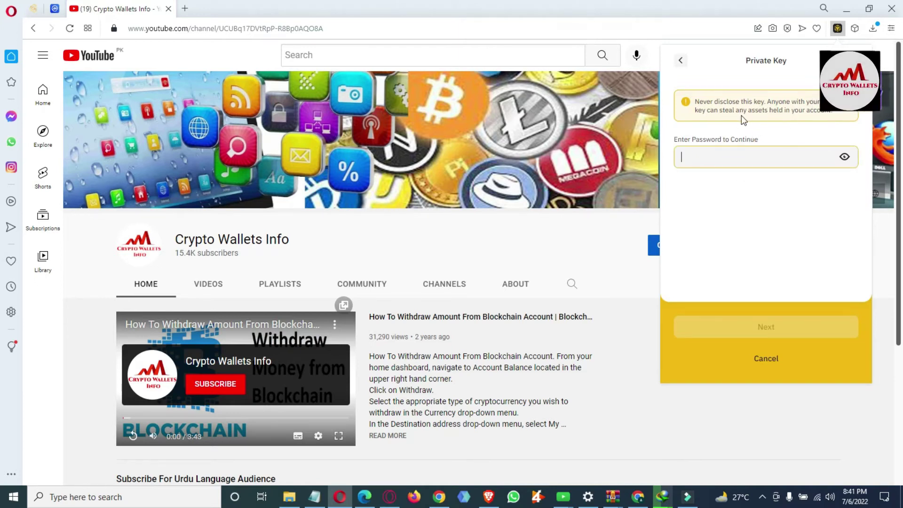
Enter the wallet password to reveal Account NO 2's private key, select it, and open a blank note
left_click(838, 115)
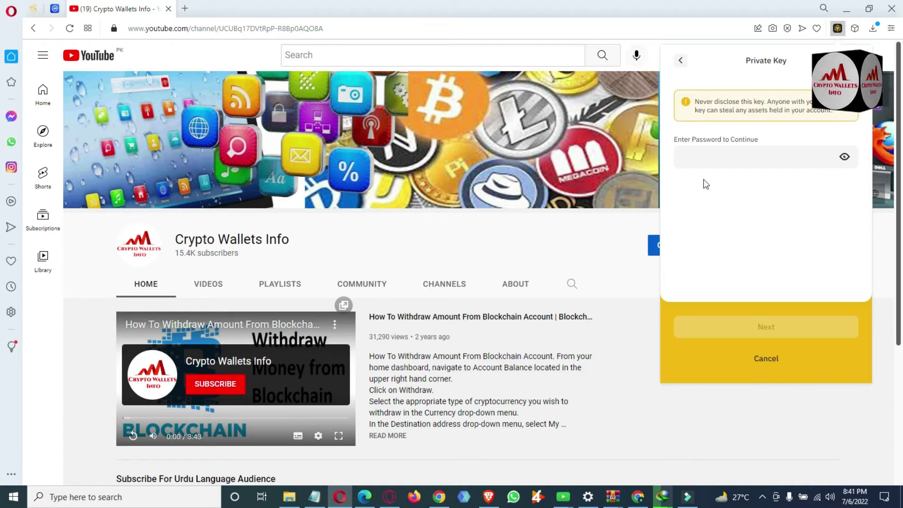
left_click(707, 155)
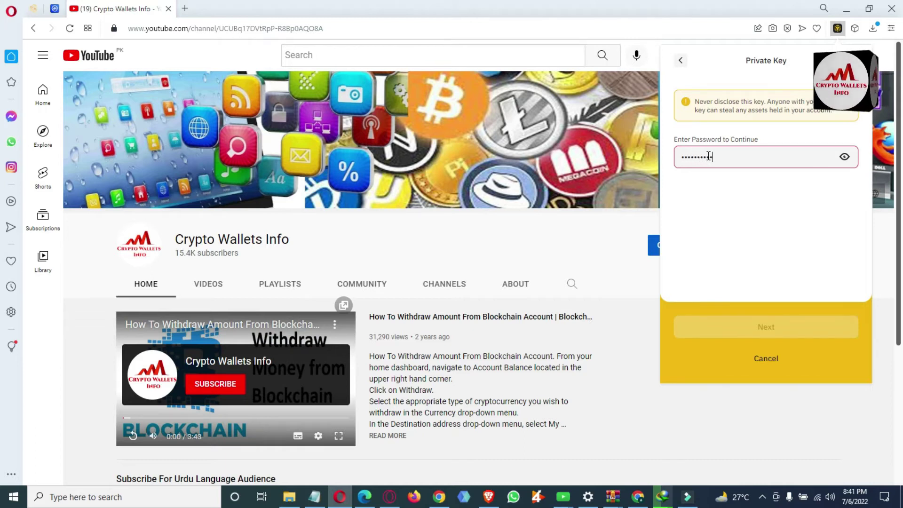
left_click(773, 325)
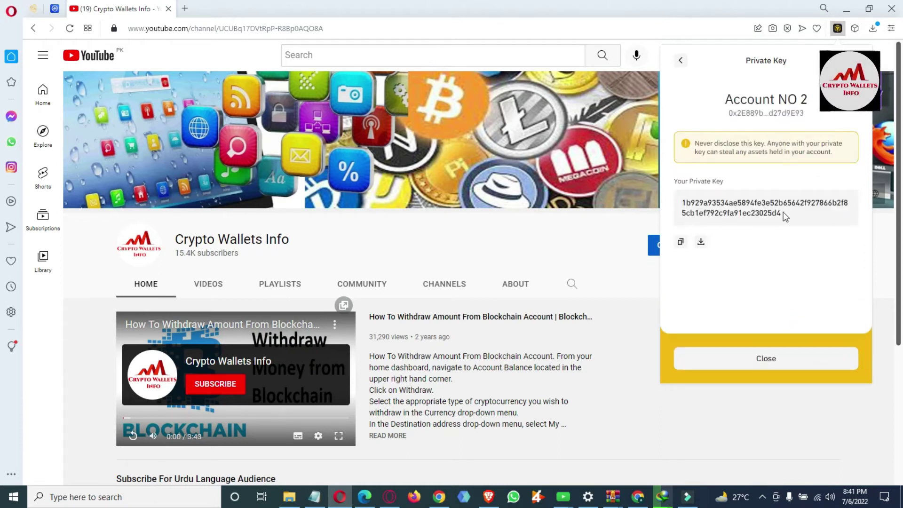
left_click_drag(782, 214, 682, 203)
key("ctrl+c")
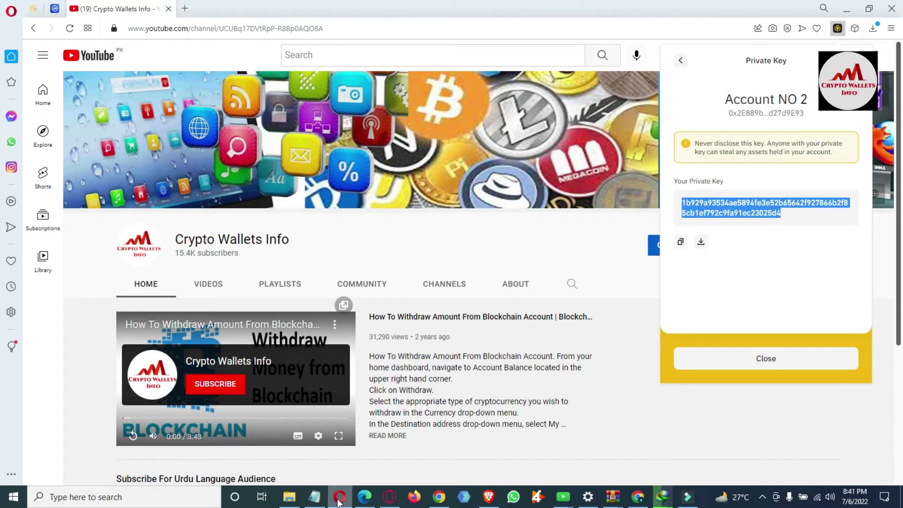
left_click(315, 498)
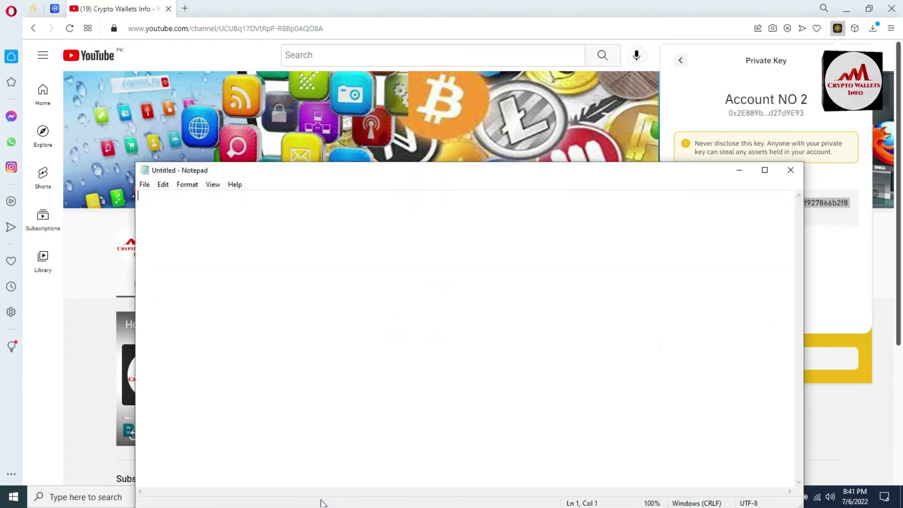
Type the heading 'Account no 2' and paste the private key beneath it
type("Account Bo")
key("BackSpace")
type("no 2")
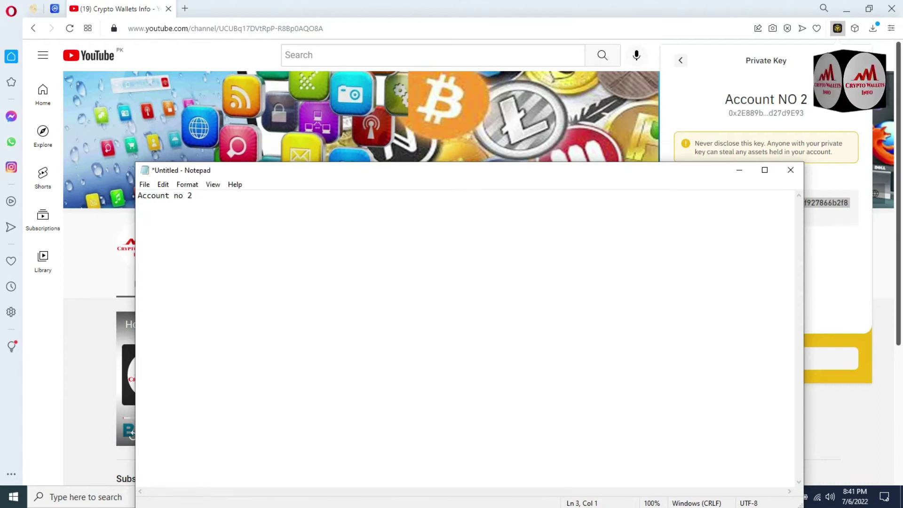
key("ctrl+v")
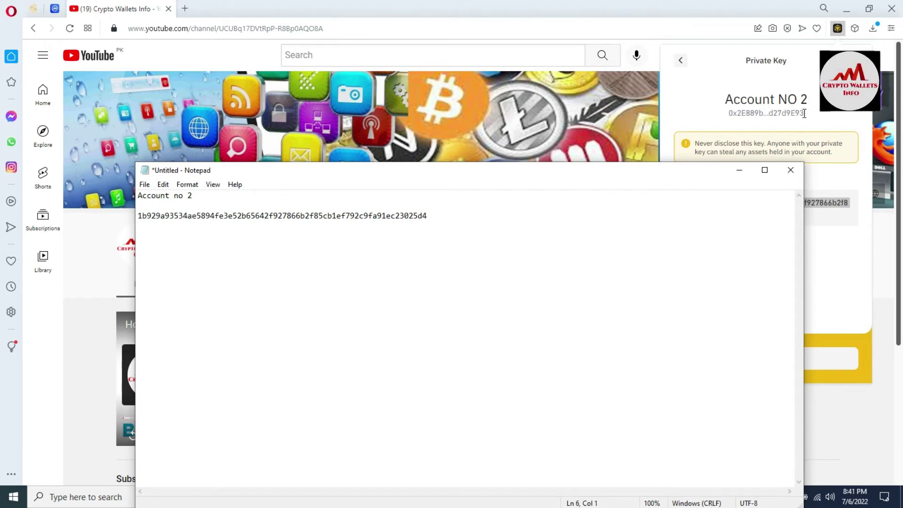
Paste Account NO 2's wallet address into the note, then delete the truncated copy
left_click_drag(804, 114, 727, 113)
key("ctrl+c")
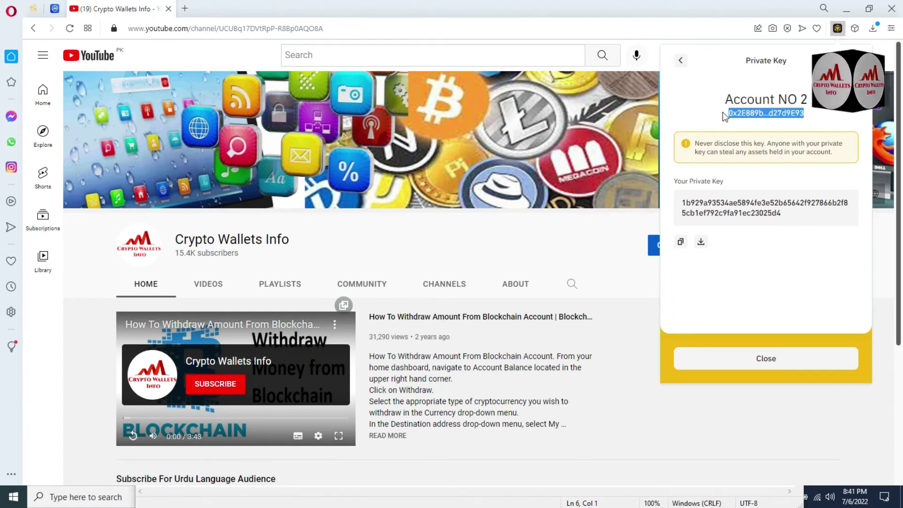
key("alt+Tab")
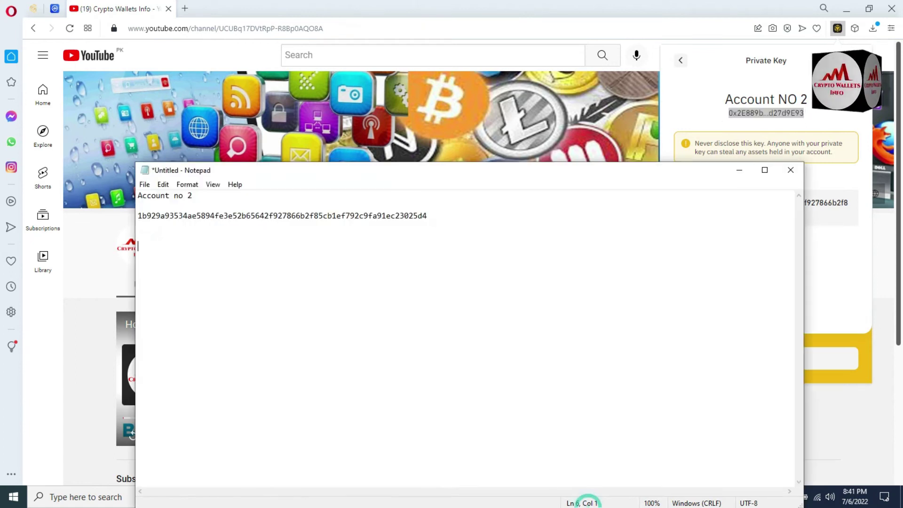
key("ctrl+v")
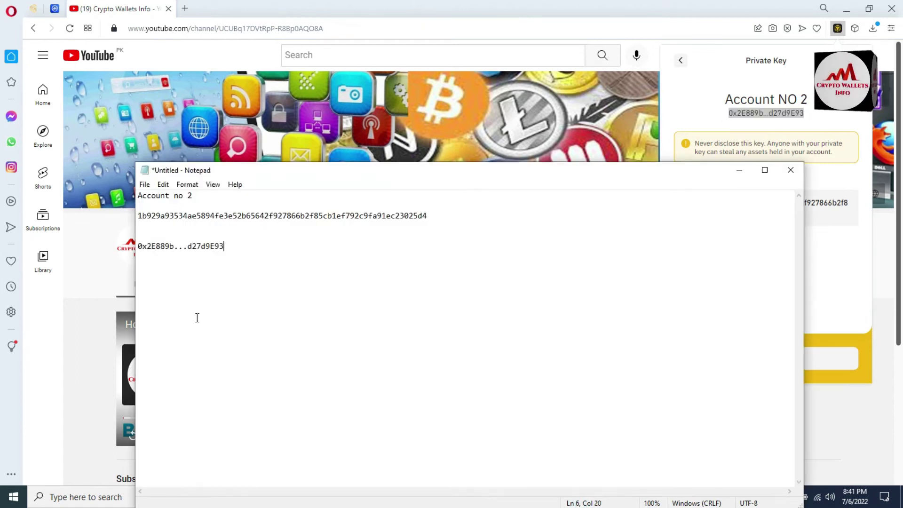
left_click_drag(232, 254, 142, 245)
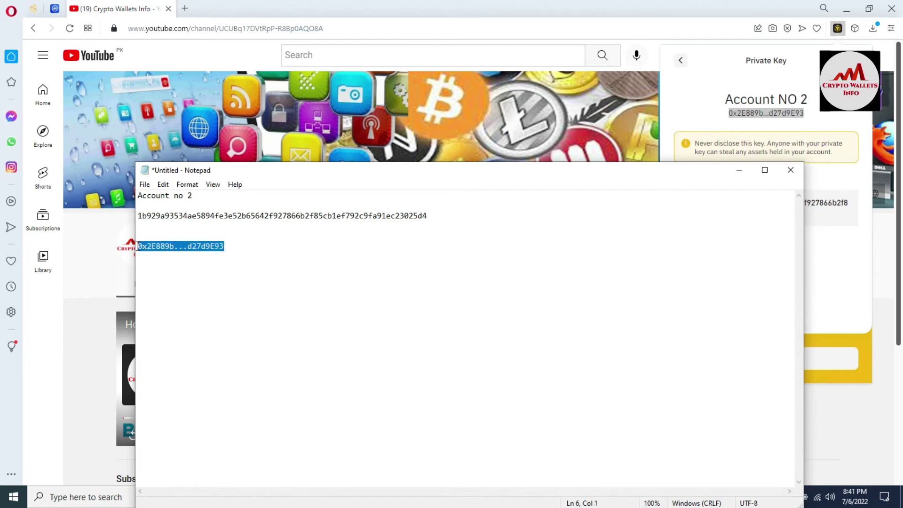
key("BackSpace")
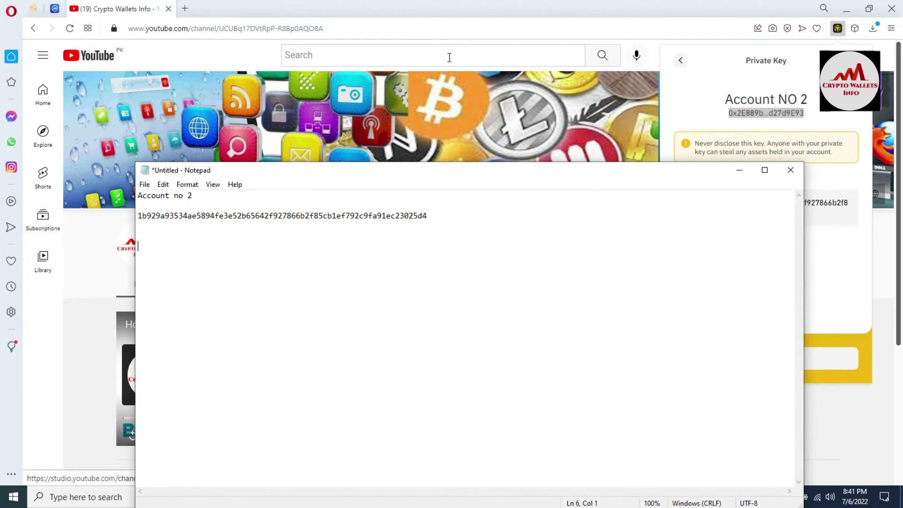
Reposition the Notepad window and check the first and last characters of the pasted key
left_click(685, 110)
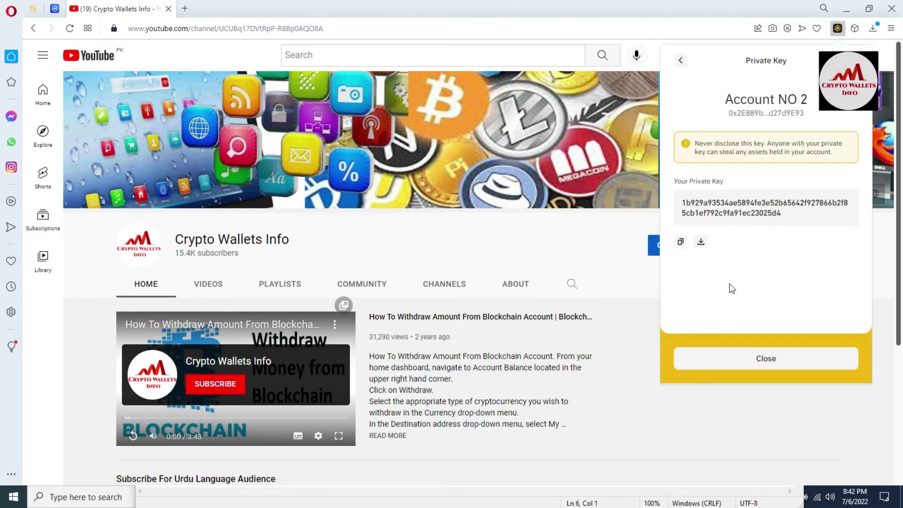
left_click(474, 502)
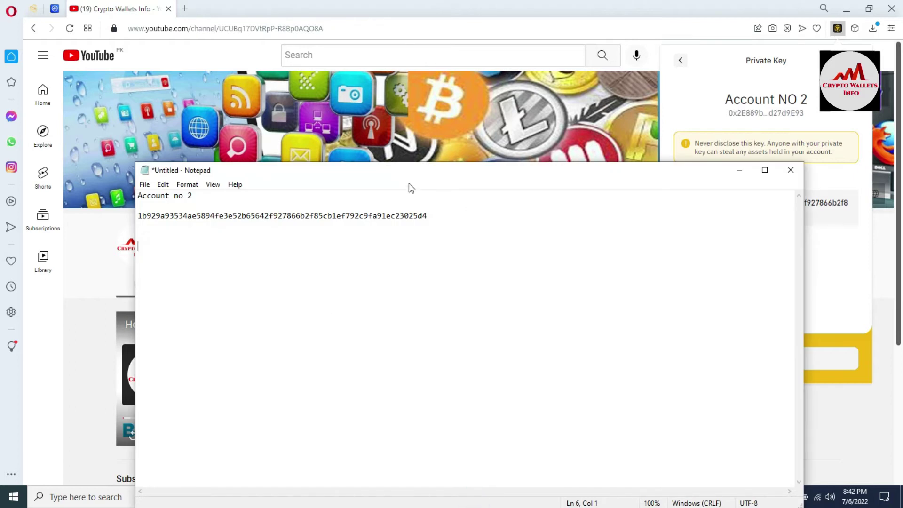
left_click_drag(389, 176, 752, 250)
left_click(682, 245)
left_click_drag(682, 245, 796, 231)
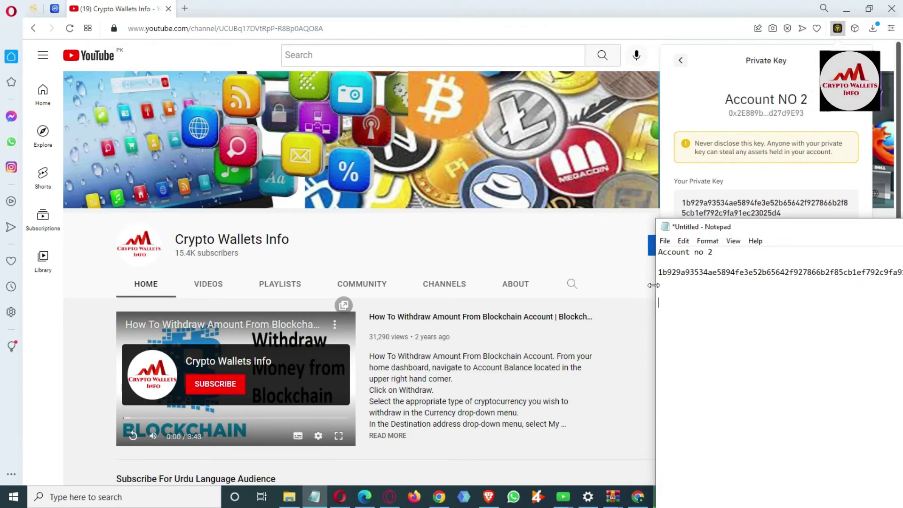
left_click_drag(658, 273, 673, 273)
left_click_drag(768, 229, 604, 250)
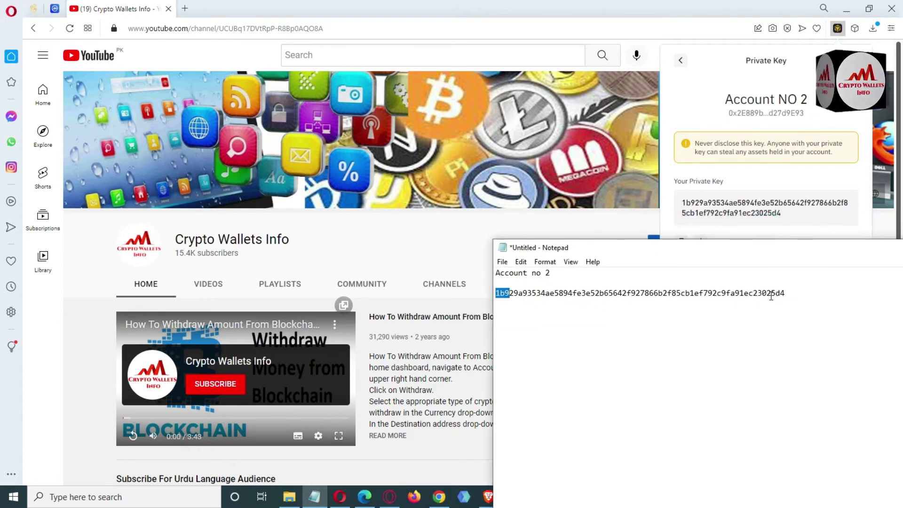
left_click_drag(770, 292, 806, 288)
left_click_drag(792, 253, 472, 231)
left_click(469, 263)
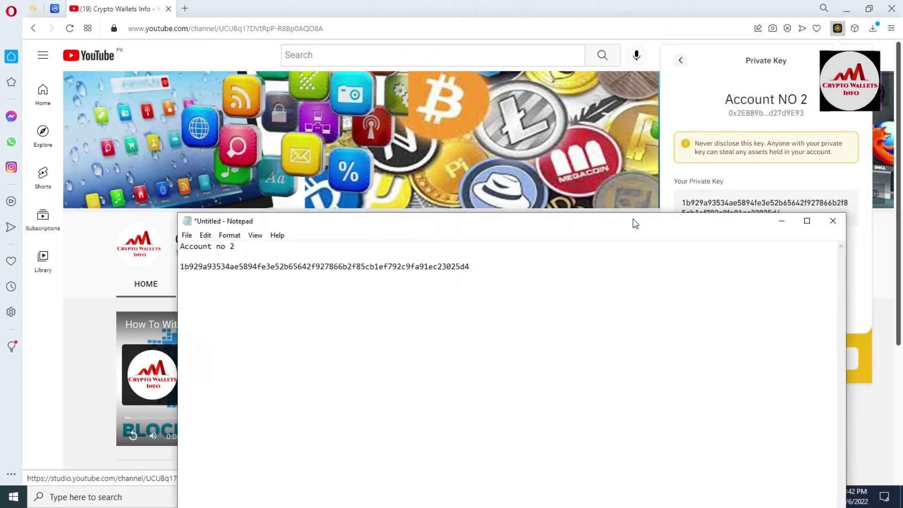
Copy Account NO 2's wallet address from the wallet home and paste it into the note
left_click(869, 254)
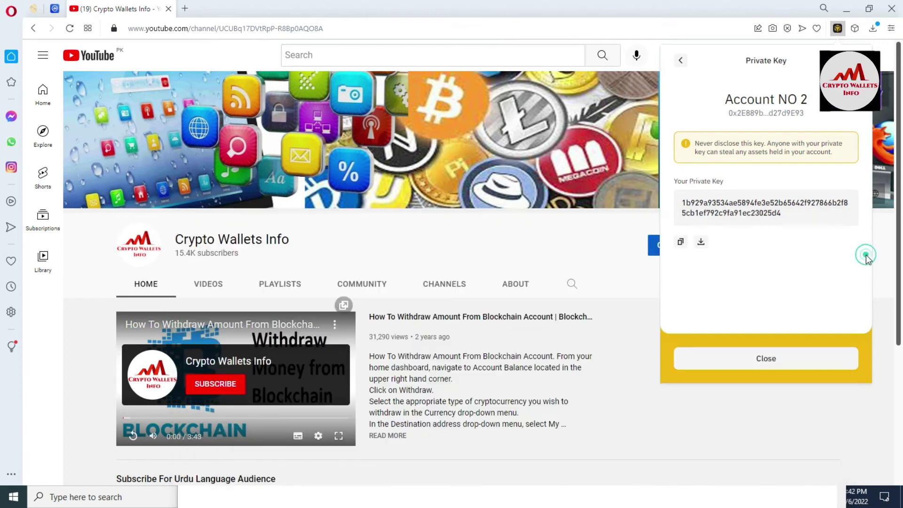
left_click(679, 62)
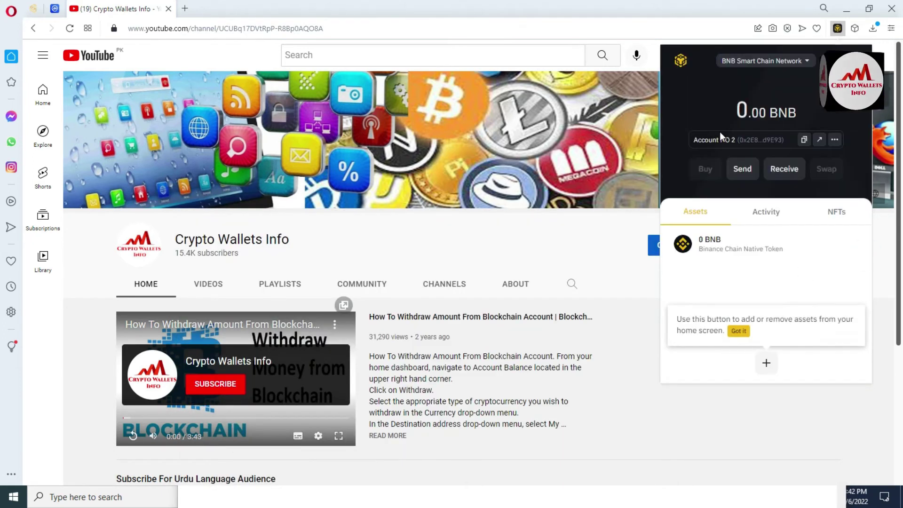
left_click(804, 139)
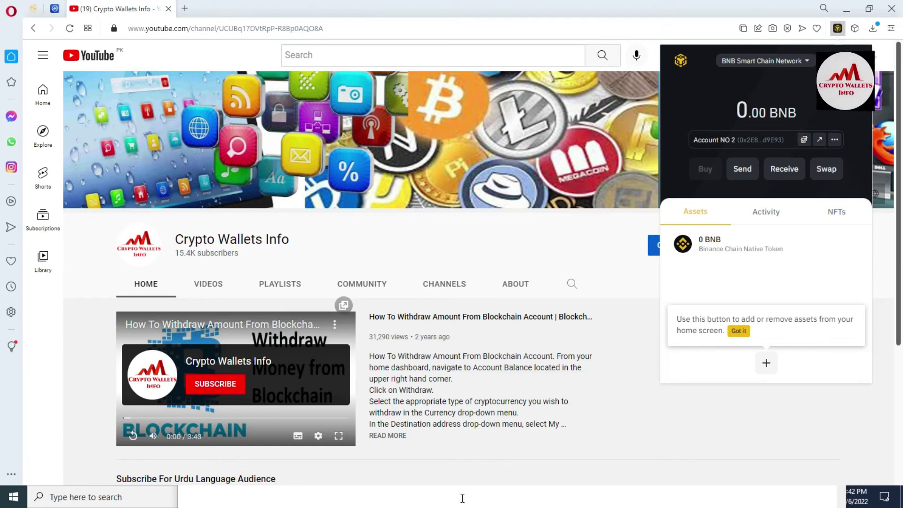
left_click(461, 496)
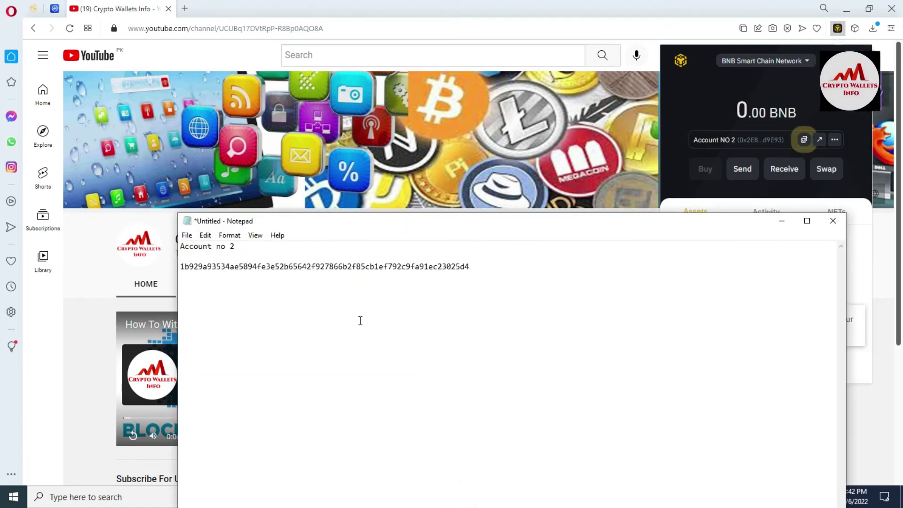
Add a row of equals signs and an 'Account no 3' heading, then return to the browser
type("===============================================")
key("Return")
key("Return")
key("Return")
type("Account")
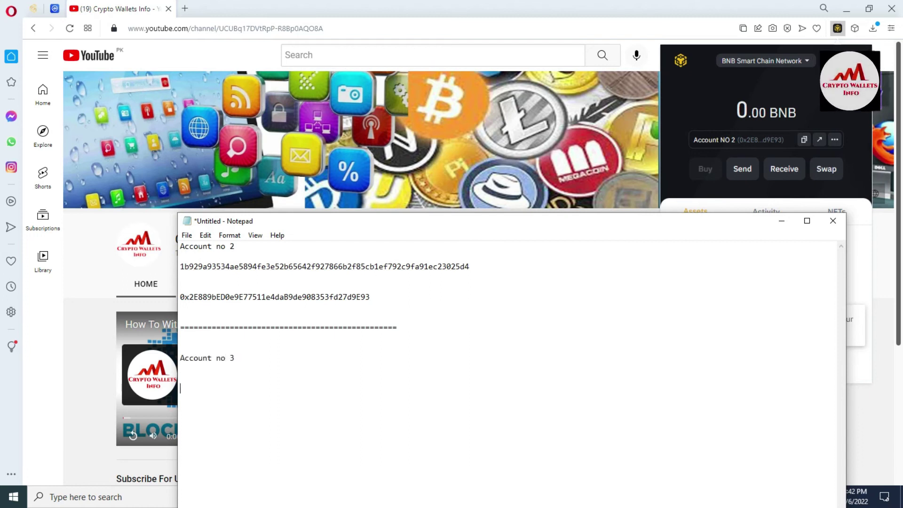
key("alt+Tab")
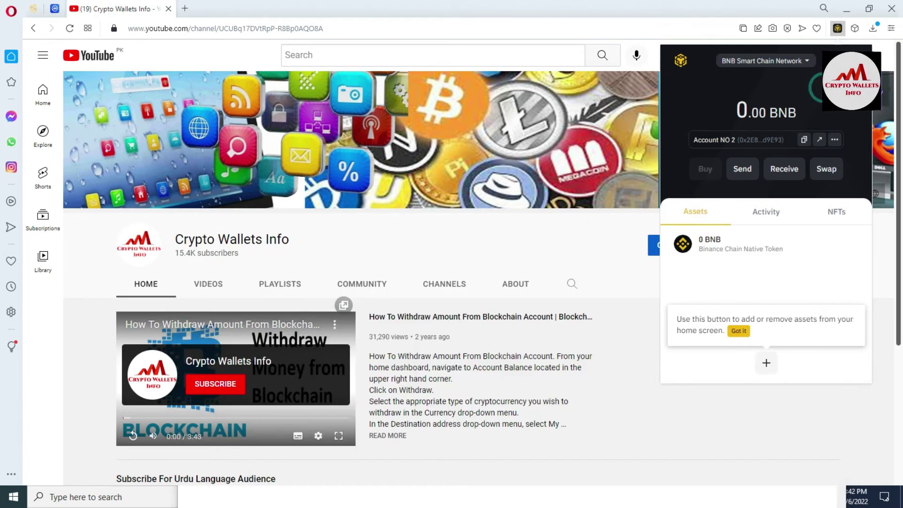
Switch the wallet to Account no 3
left_click(737, 139)
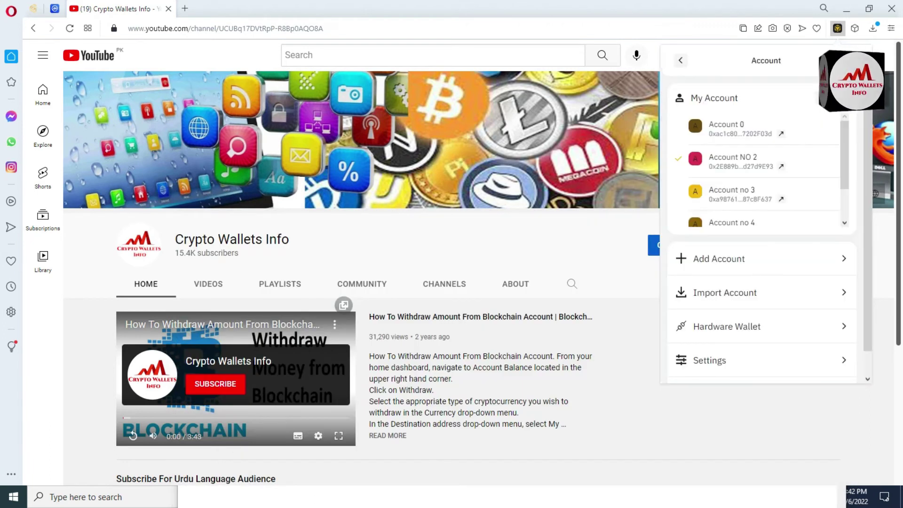
left_click(738, 194)
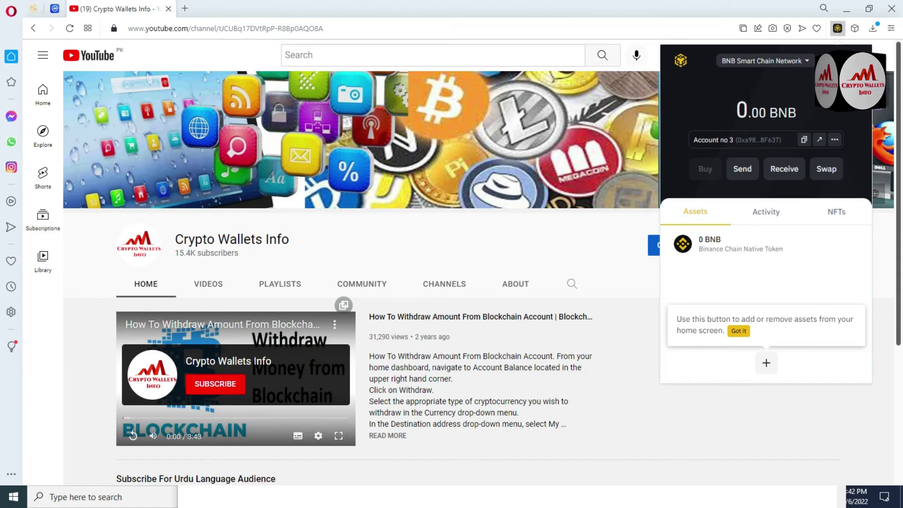
left_click_drag(693, 140, 728, 140)
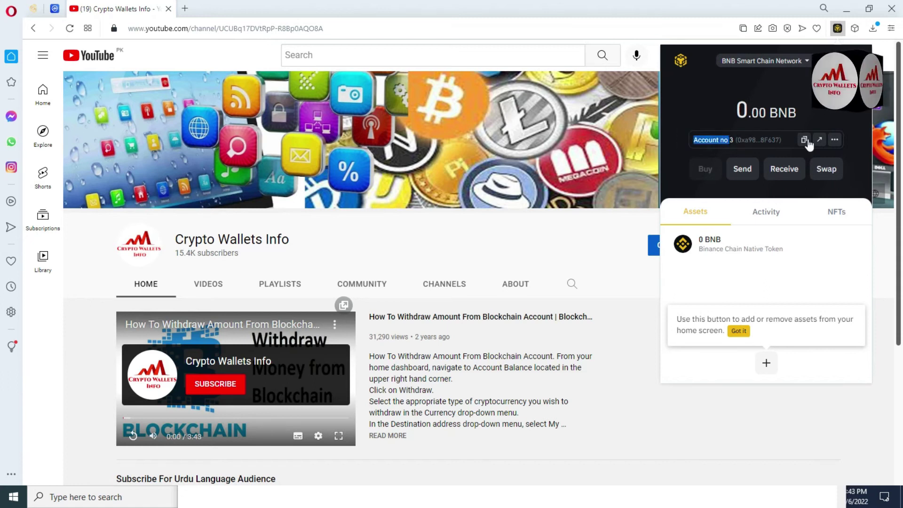
Export and copy Account no 3's private key after password confirmation, bringing Notepad back
left_click(834, 140)
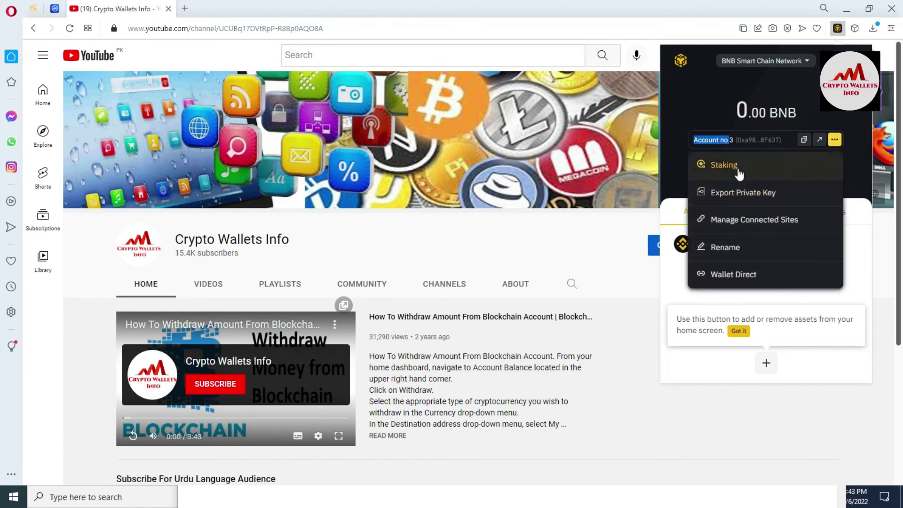
left_click(741, 192)
left_click(694, 150)
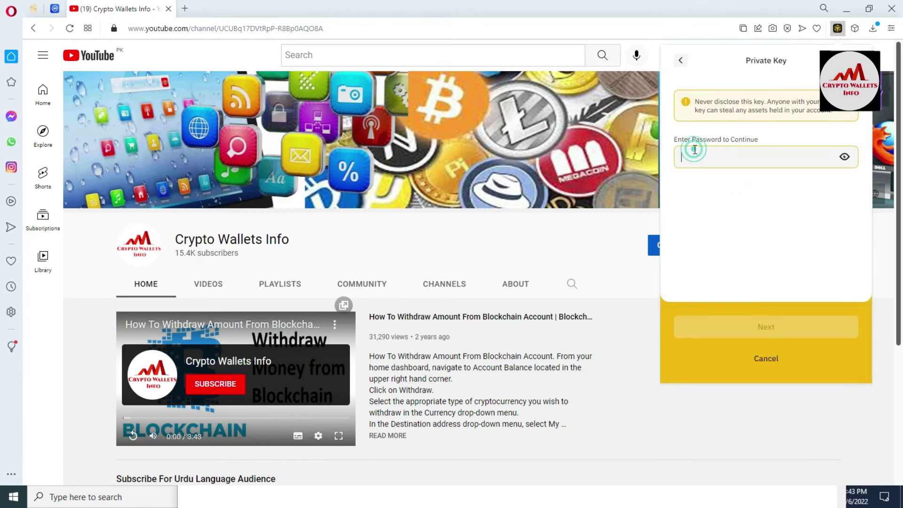
type("••••••••••")
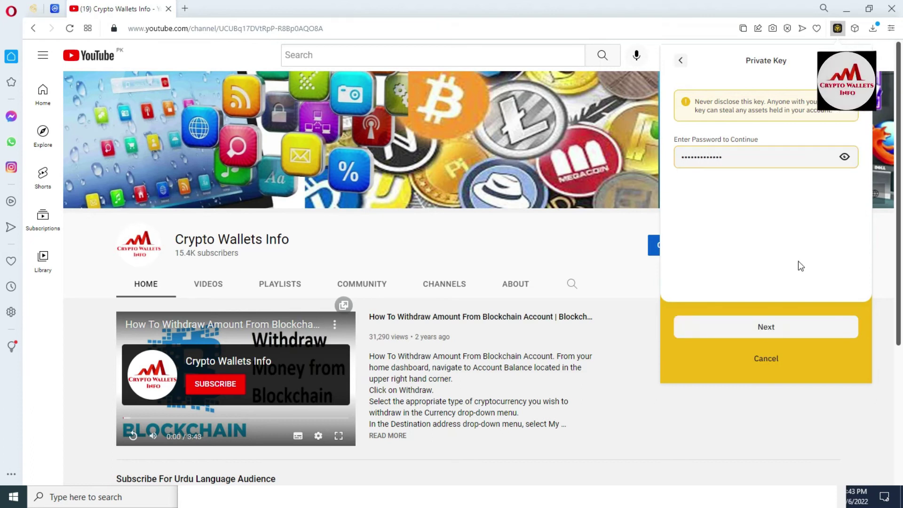
left_click(767, 329)
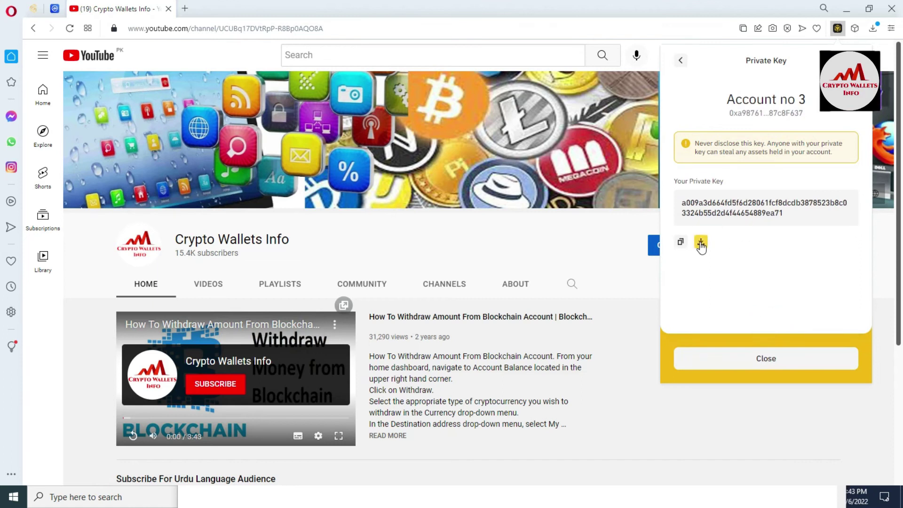
left_click(680, 242)
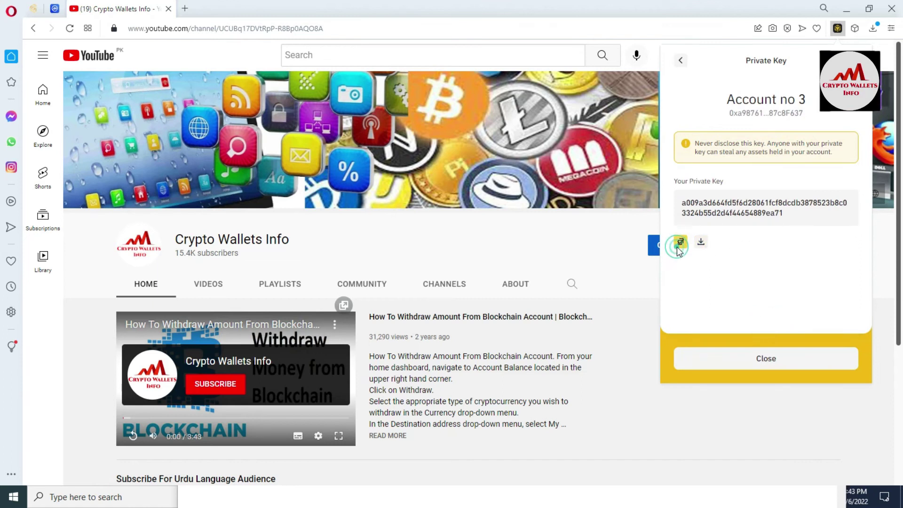
left_click(534, 497)
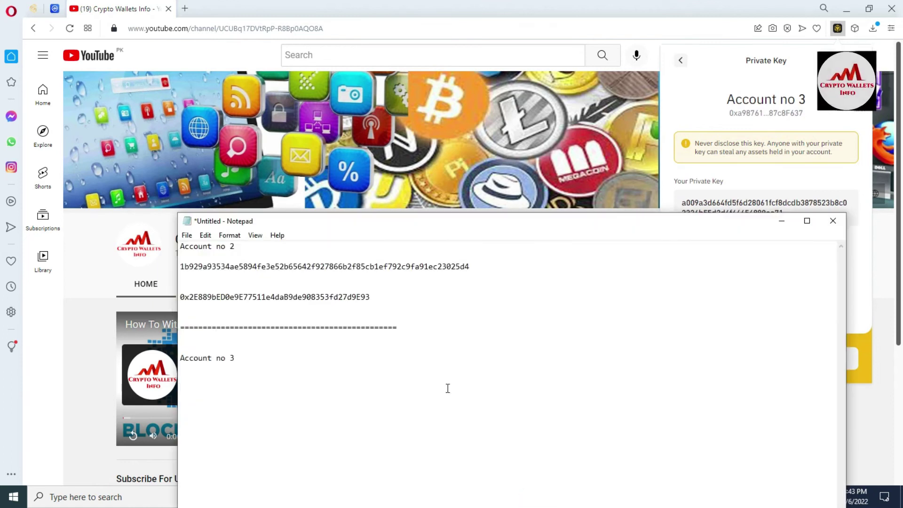
Paste Account no 3's key under its heading, paste again from the wallet, and add an equals-sign separator
key("ctrl+v")
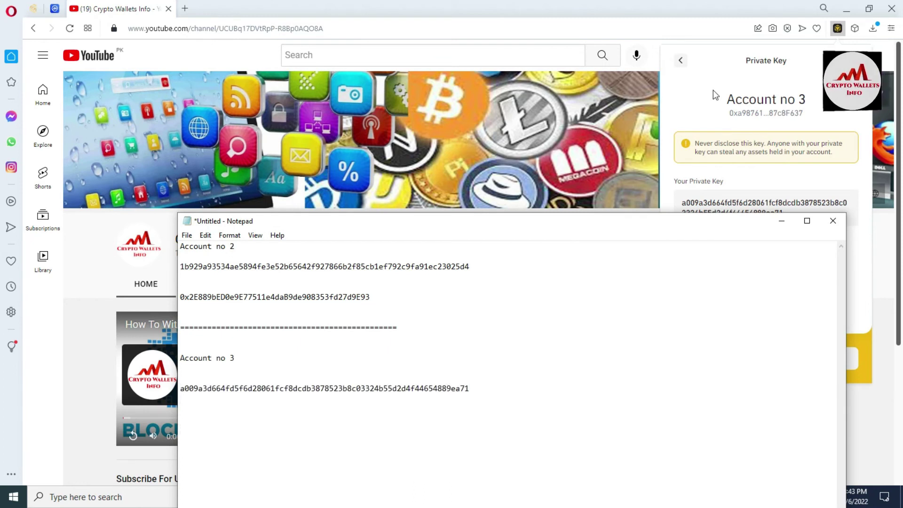
left_click(682, 70)
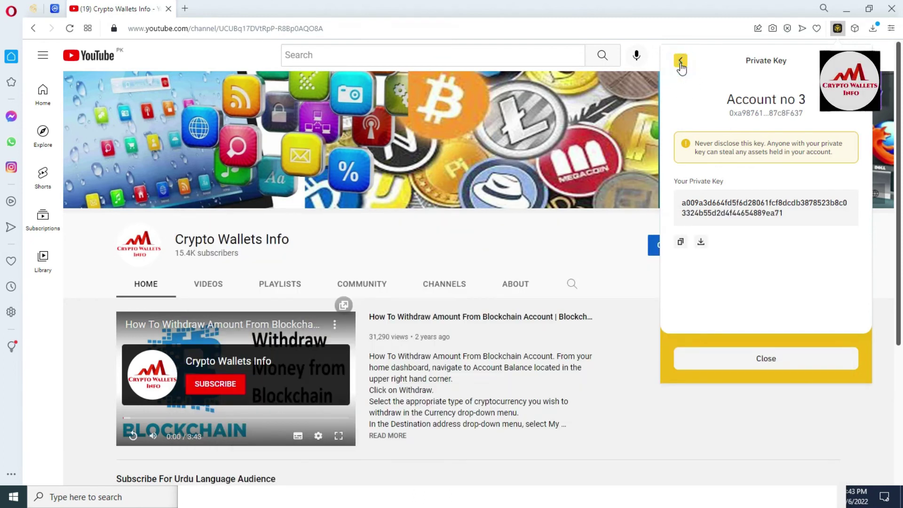
left_click(680, 68)
left_click(802, 140)
left_click(523, 502)
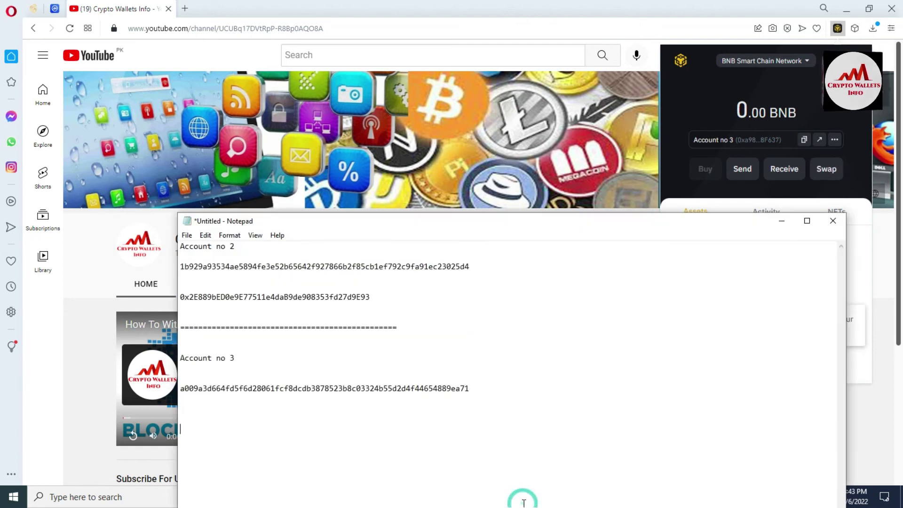
key("ctrl+v")
key("Return")
type("==================================================")
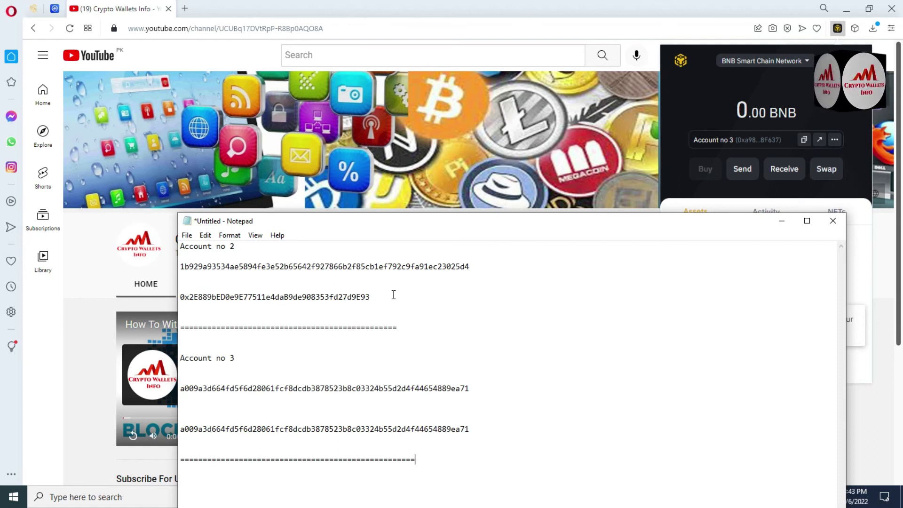
Bring the browser with the YouTube page and Account no 3's wallet panel in front of Notepad
left_click(676, 184)
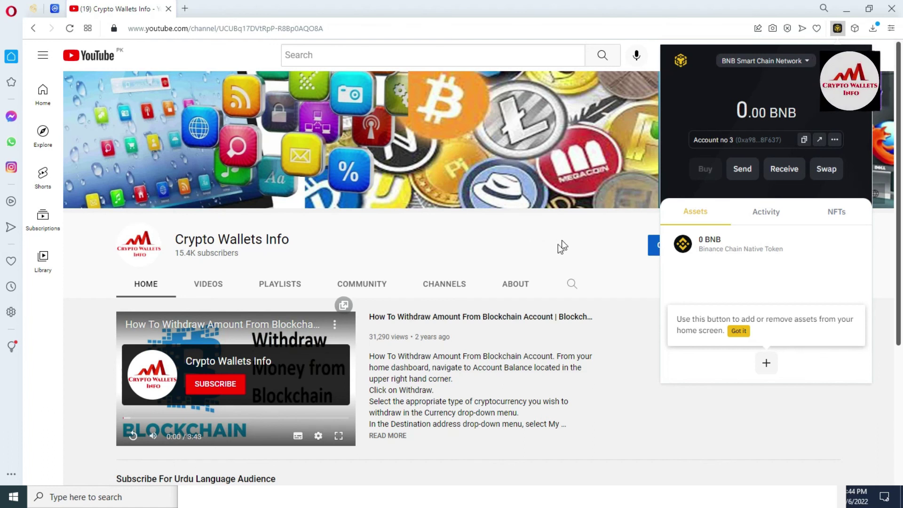
Close the wallet panel and list the Best Cryptocurrency Wallets channel's uploaded videos
left_click(2, 238)
scroll(3, 239, "down", 2)
scroll(2, 239, "down", 2)
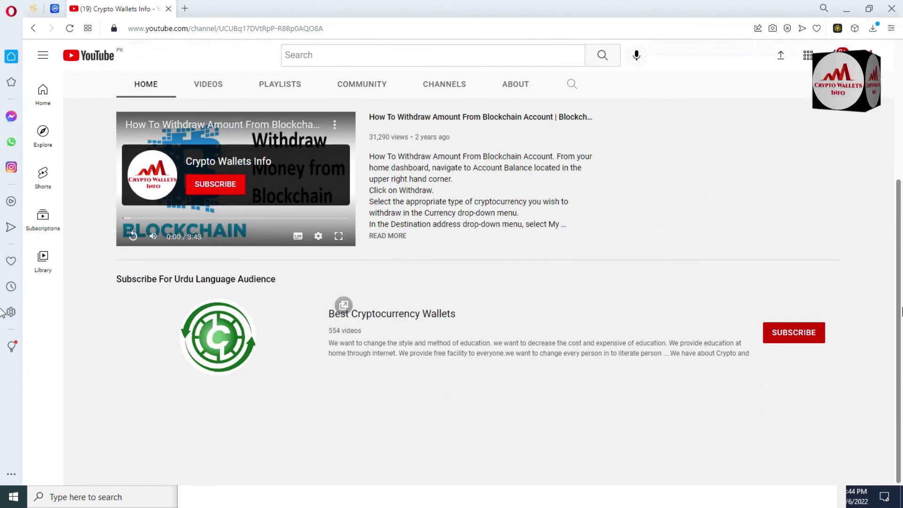
left_click_drag(326, 313, 465, 309)
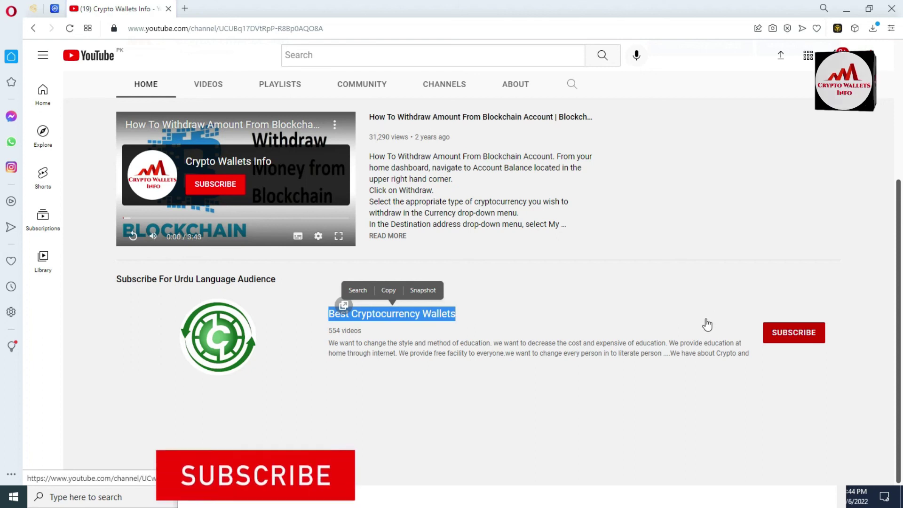
scroll(282, 282, "up", 4)
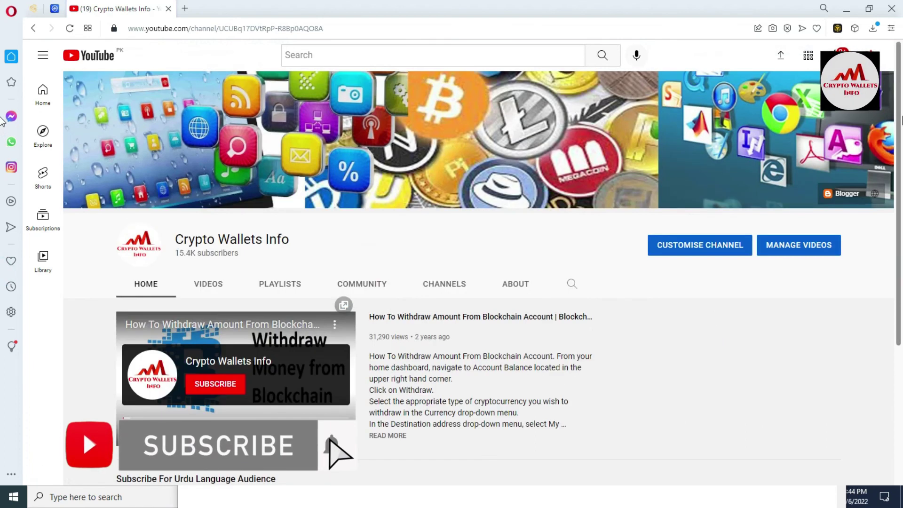
left_click(214, 288)
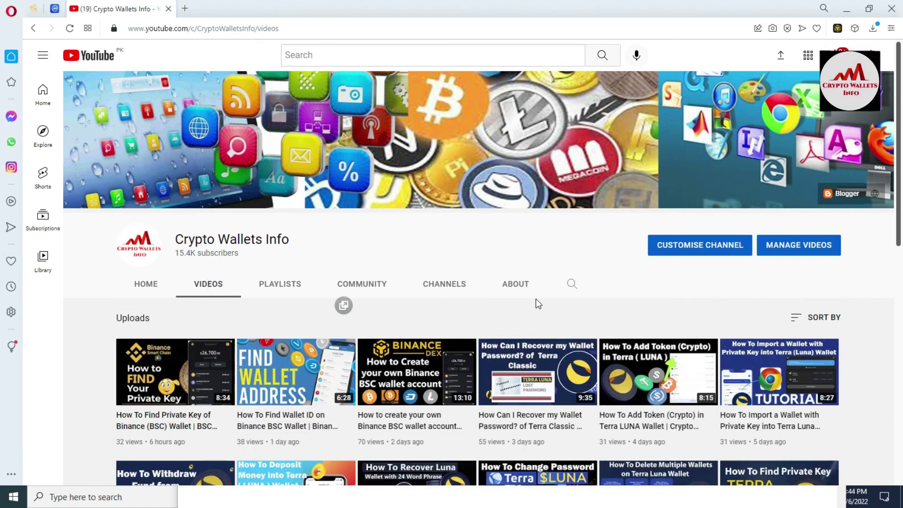
Open the 'How To Change Password of Terra Luna Wallet' video and pause it at the start
left_click(579, 481)
left_click(578, 501)
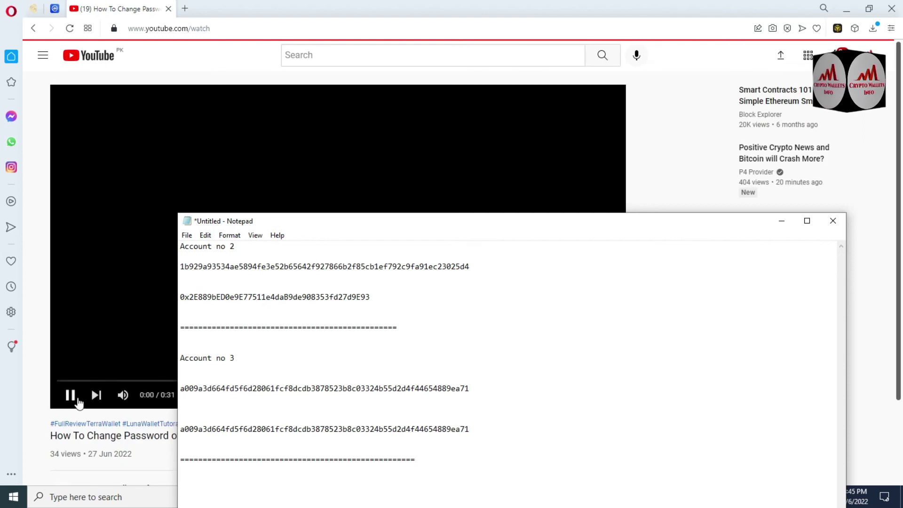
left_click(72, 395)
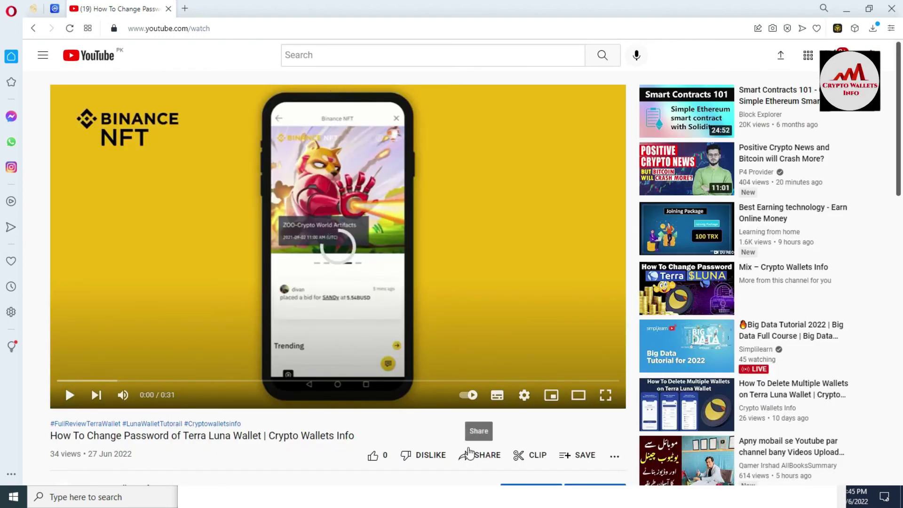